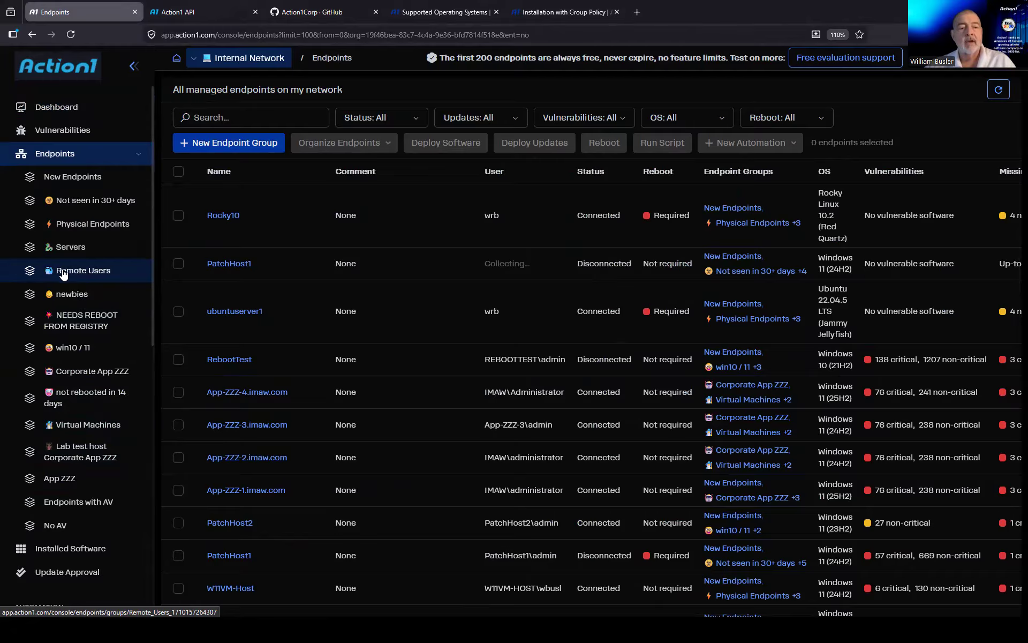
- In the Corporate App ZZZ endpoint group's settings, enable the uptime alert for endpoints offline for more than 30 minutes
click(84, 375)
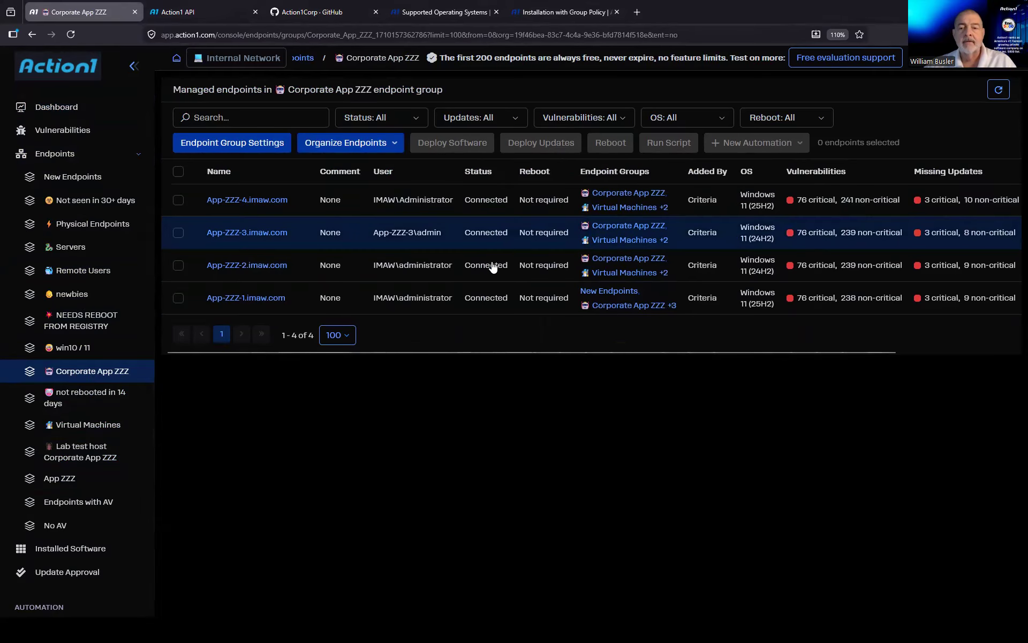
click(256, 147)
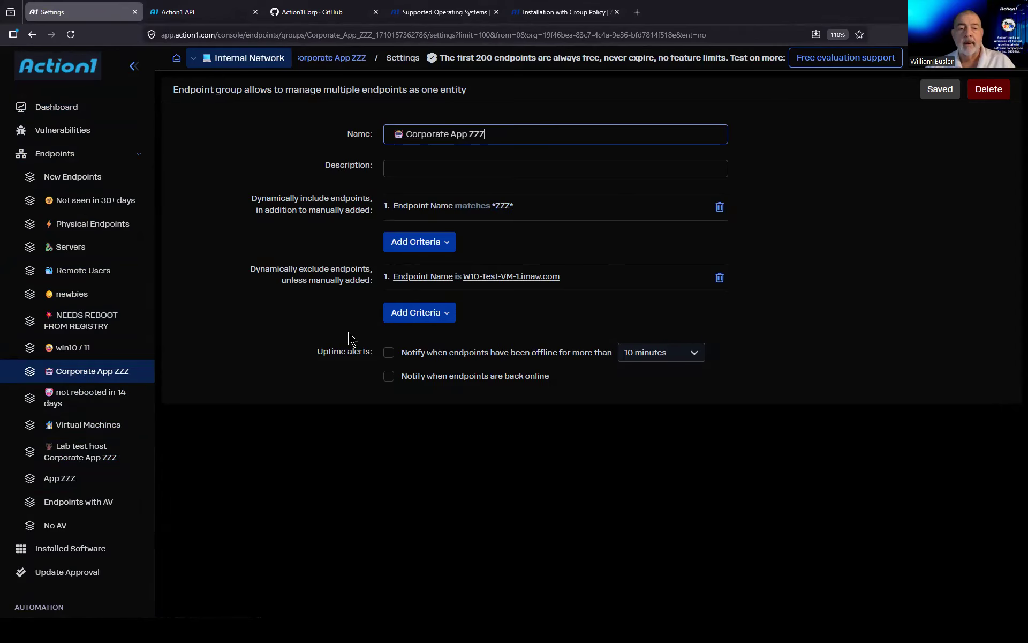
click(389, 353)
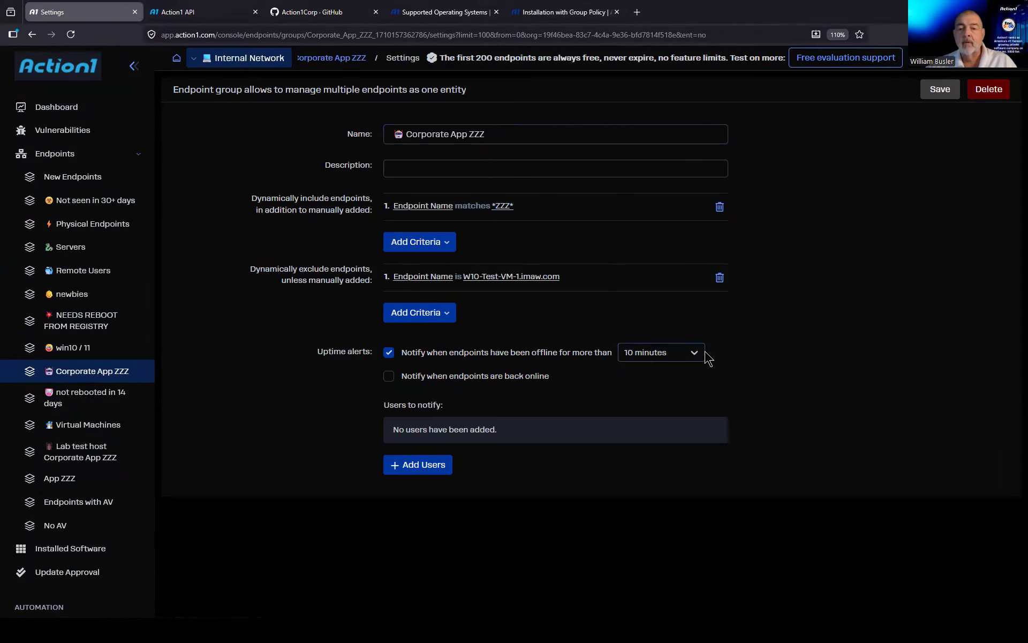
click(663, 357)
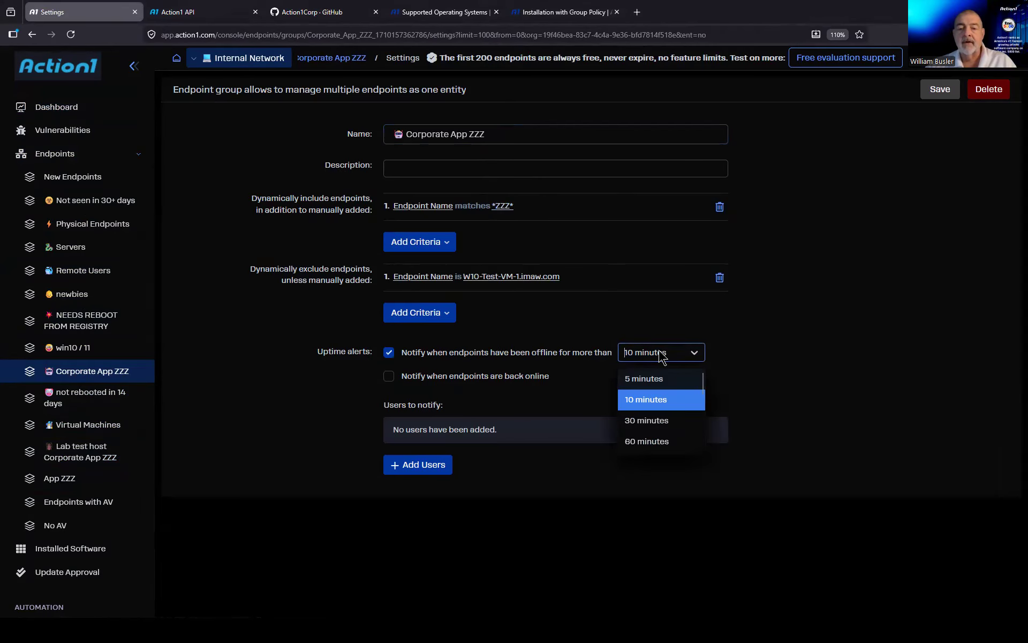
click(648, 421)
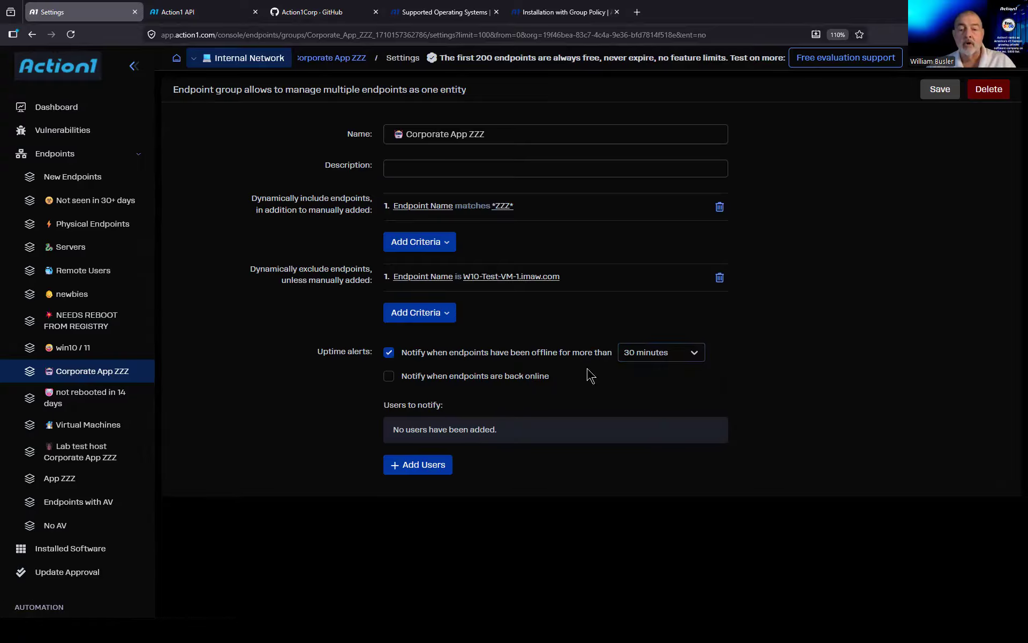
- Add three users to the endpoint group's list of users to notify
click(409, 463)
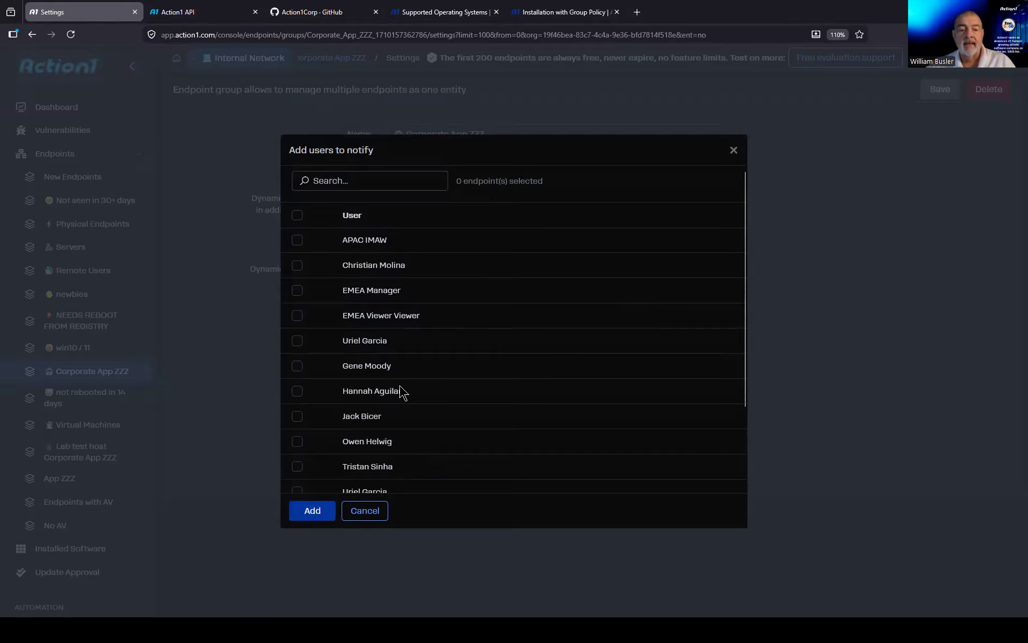
scroll(402, 391, down, 3)
click(300, 442)
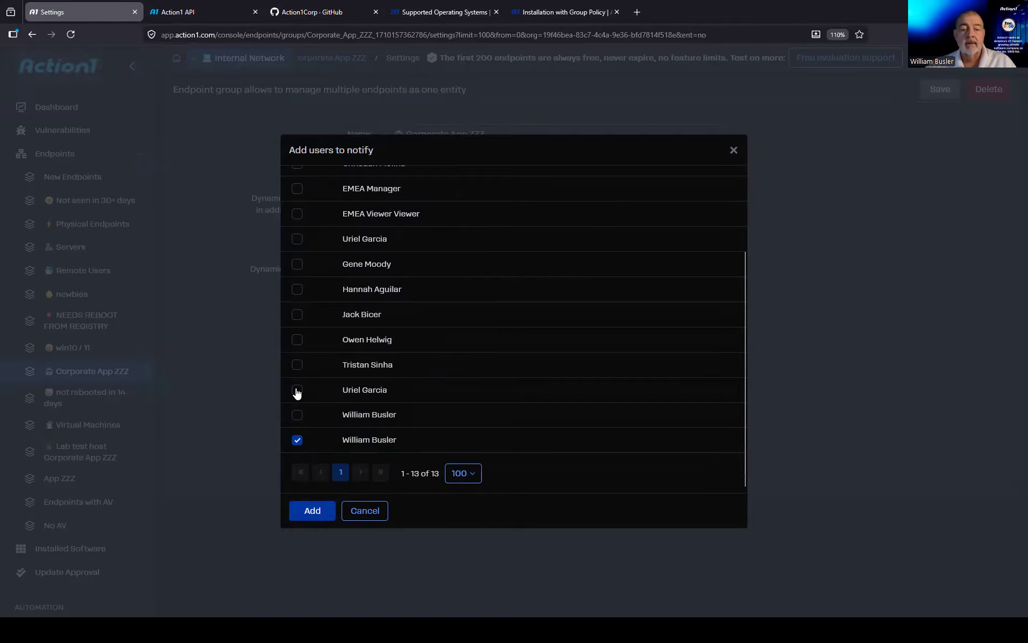
click(297, 364)
click(297, 264)
click(313, 510)
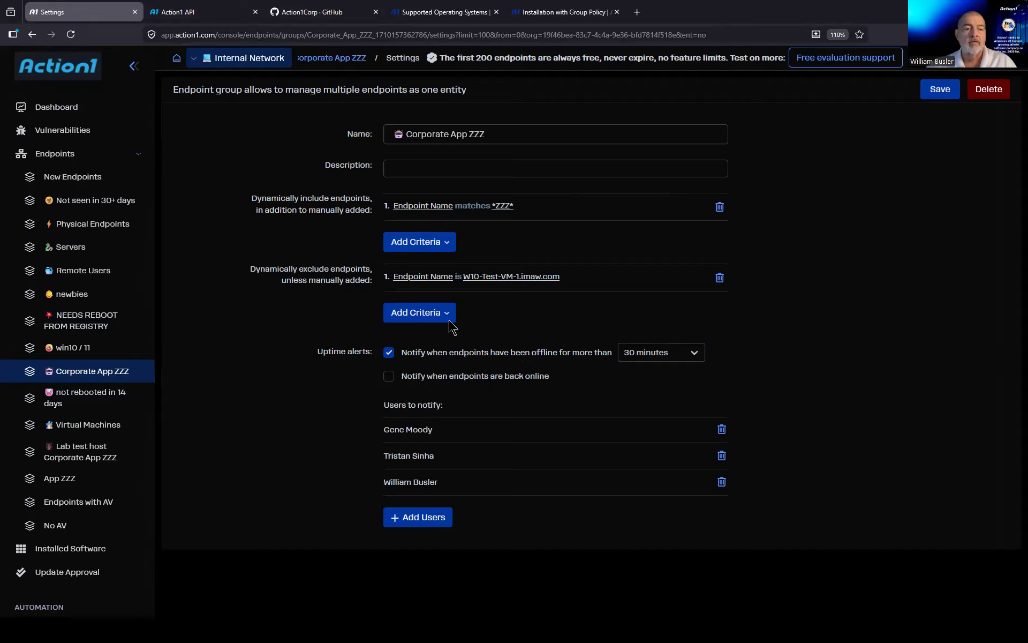
- Open the built-in Low Disk Space report under Endpoint Configuration, Disks and Partitions
click(138, 159)
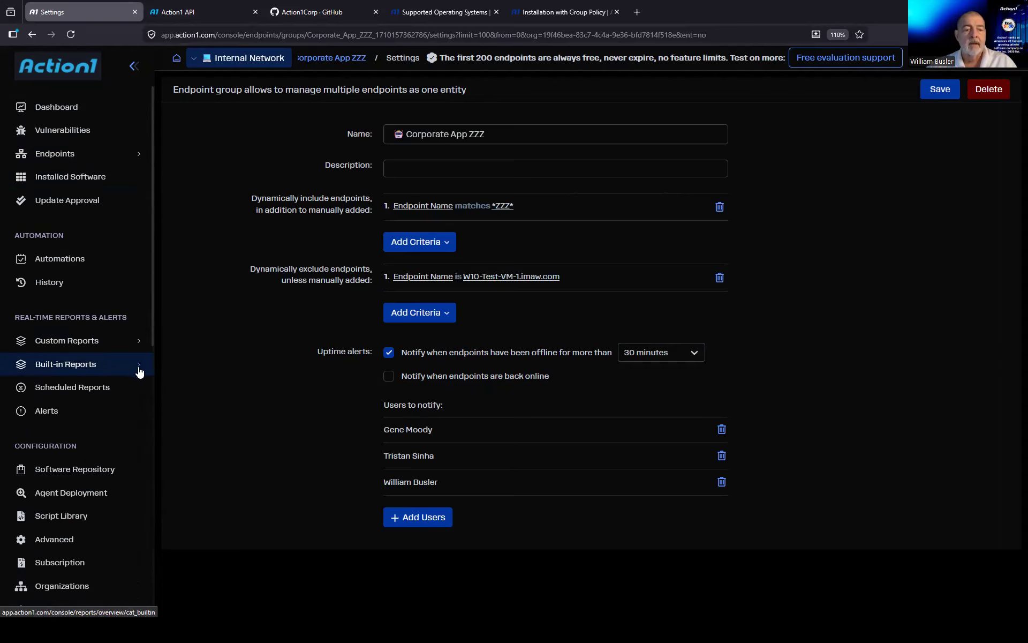
click(139, 364)
scroll(107, 415, down, 5)
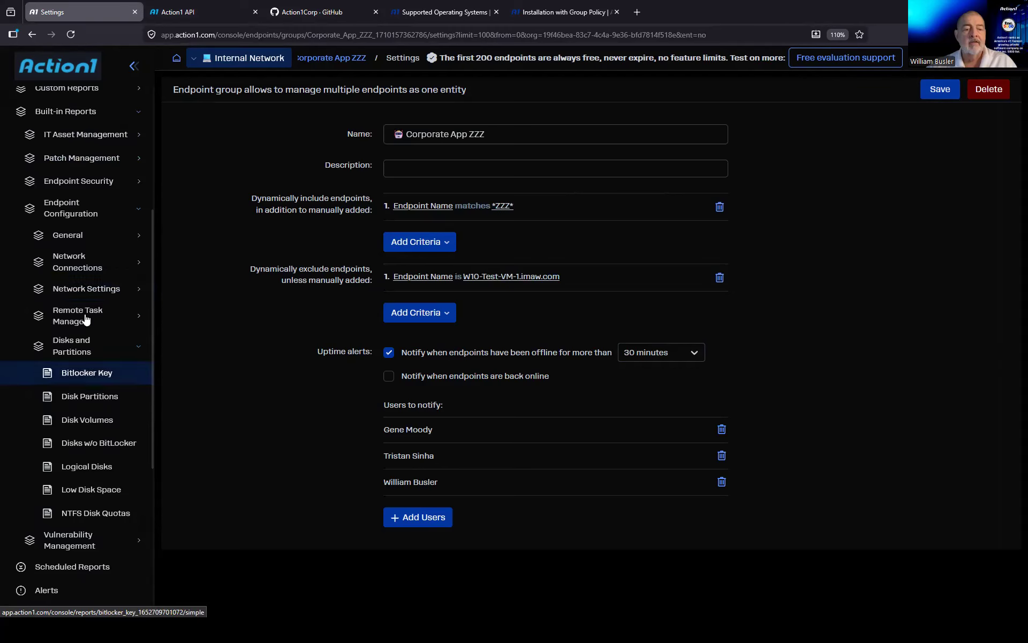
click(82, 496)
click(552, 350)
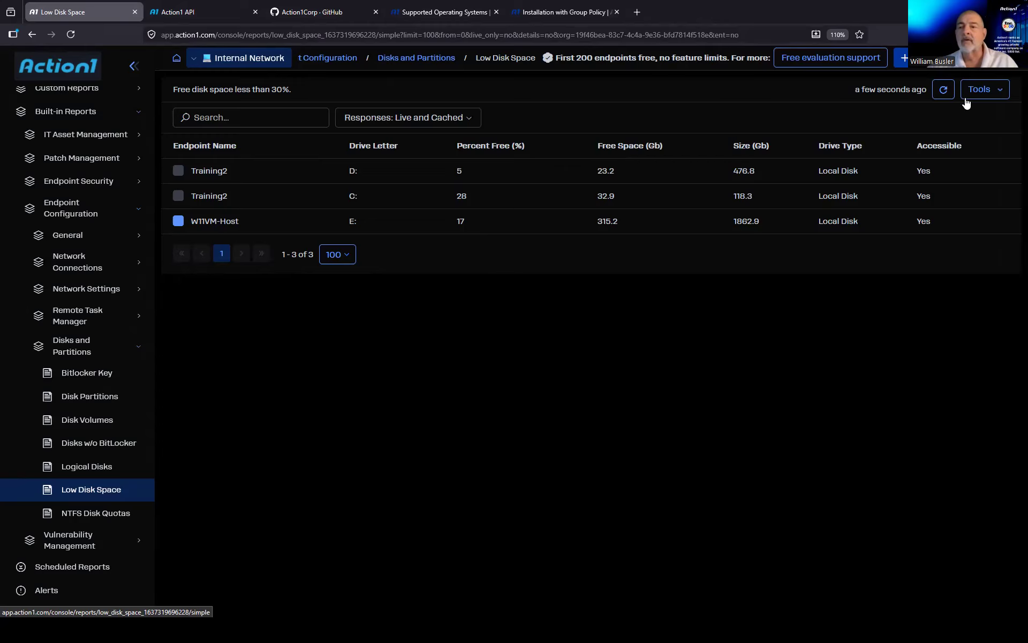
- Create an alert rule from the Low Disk Space report with the filter Percent Free (%) < 6
click(986, 90)
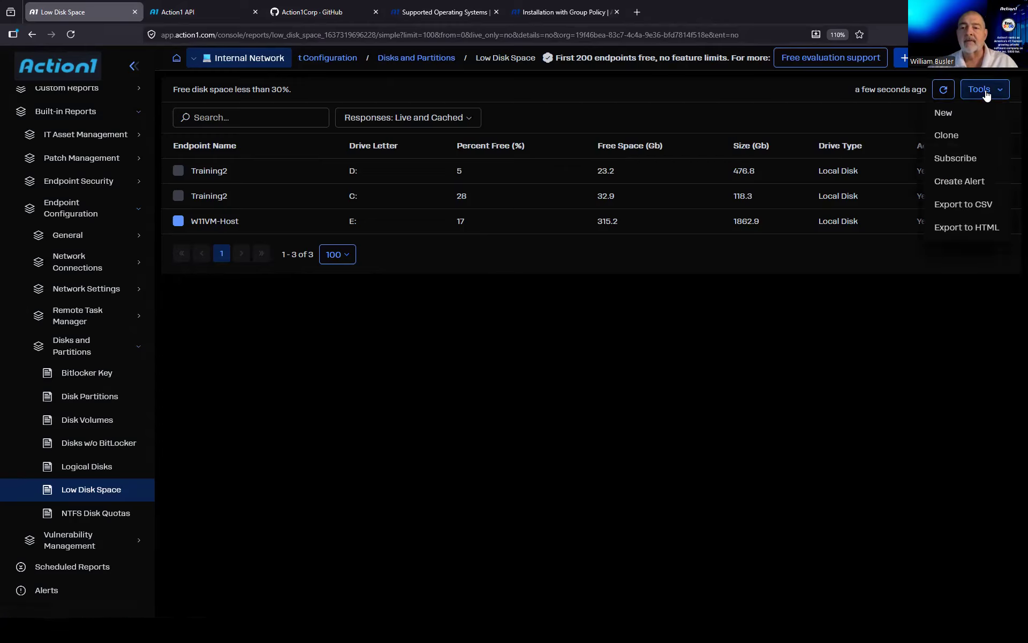
click(951, 188)
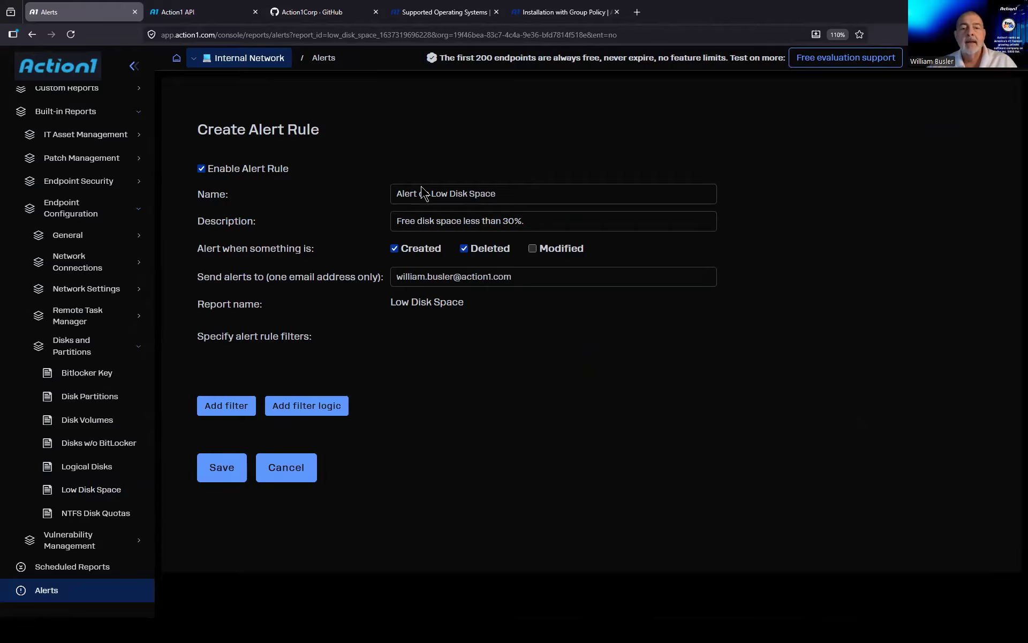
click(223, 407)
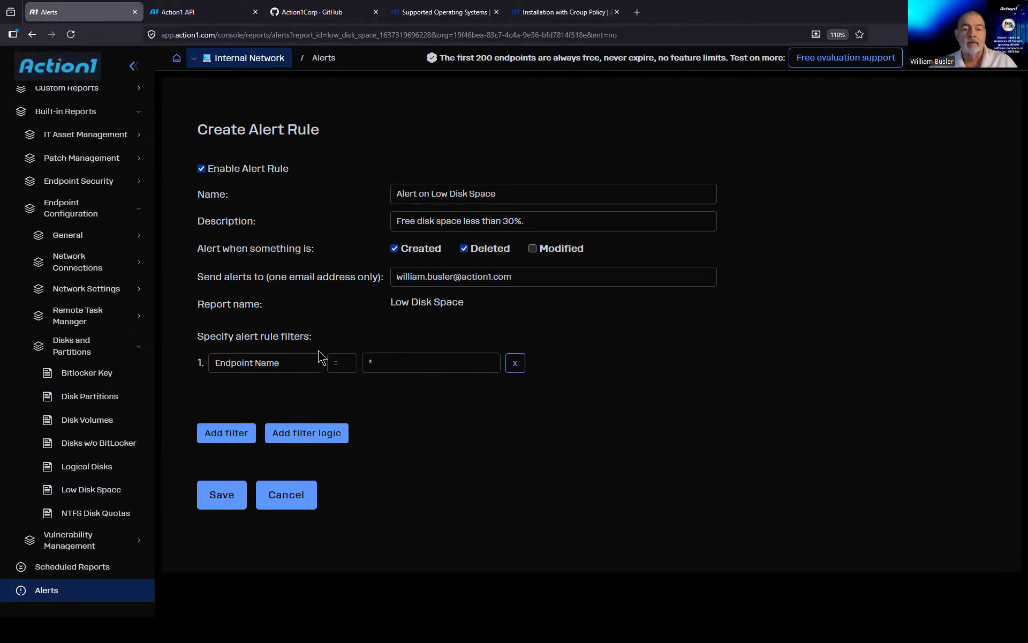
click(289, 367)
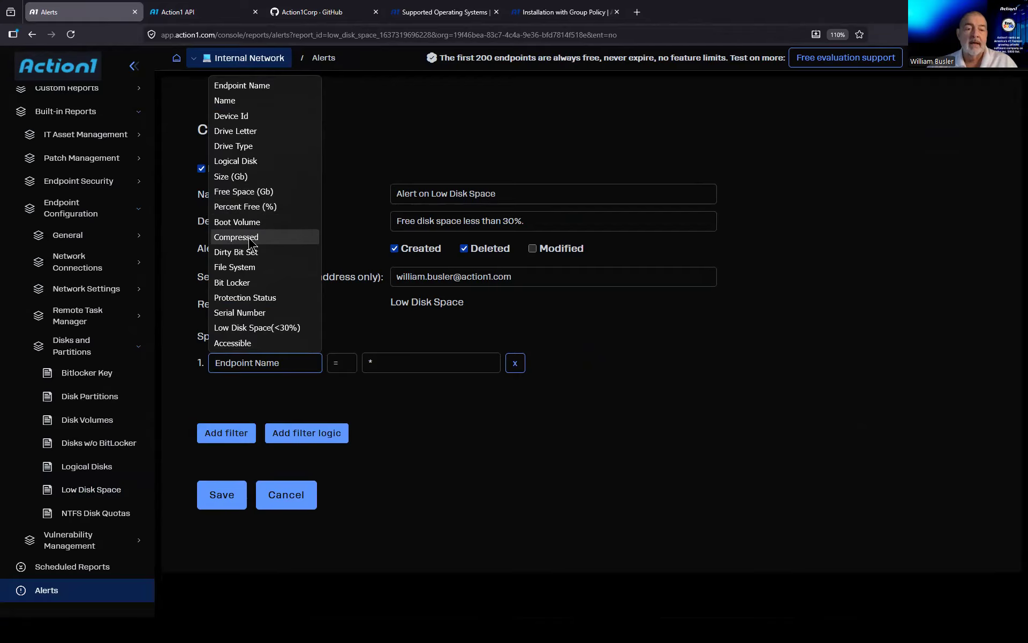
click(254, 208)
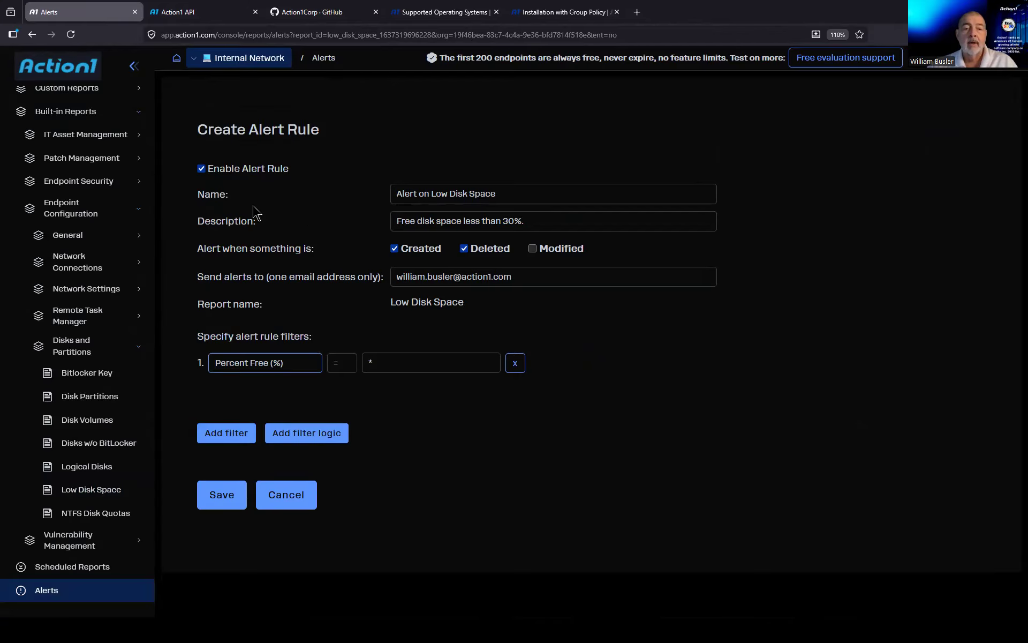
click(346, 365)
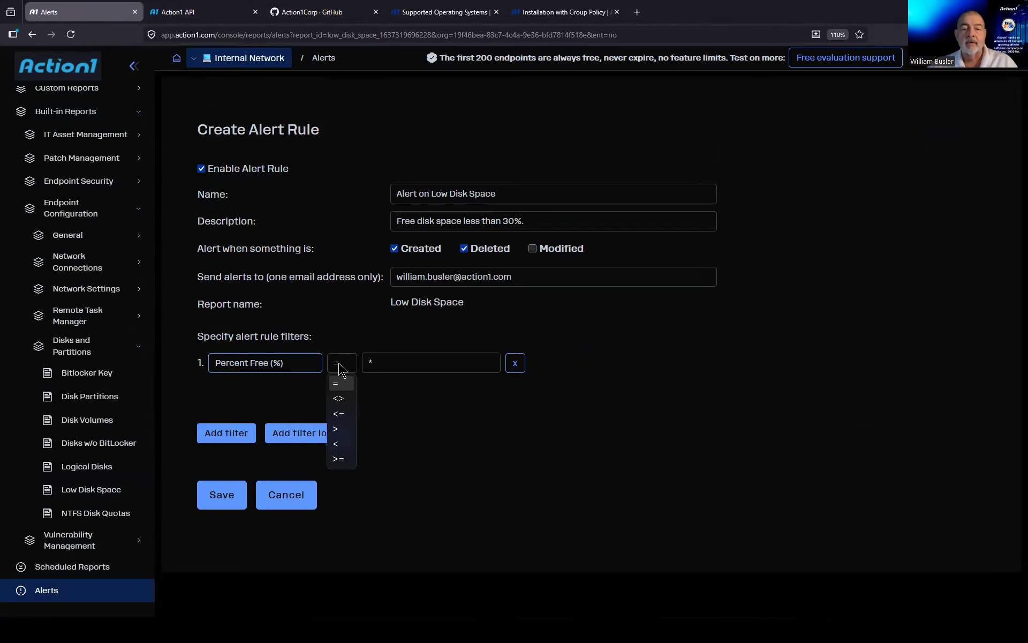
click(339, 443)
key(Tab)
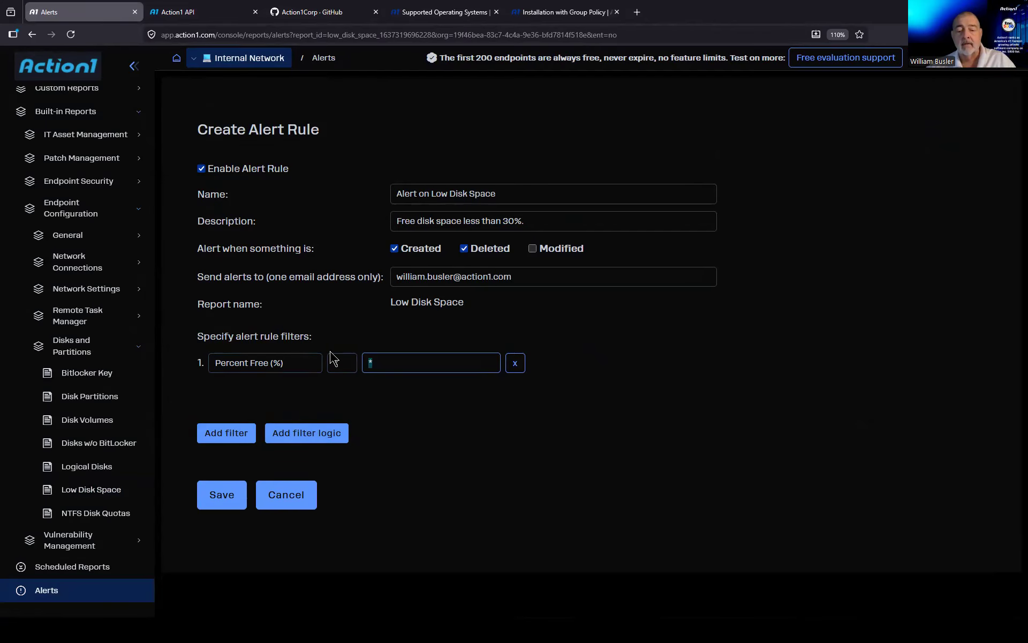
click(598, 346)
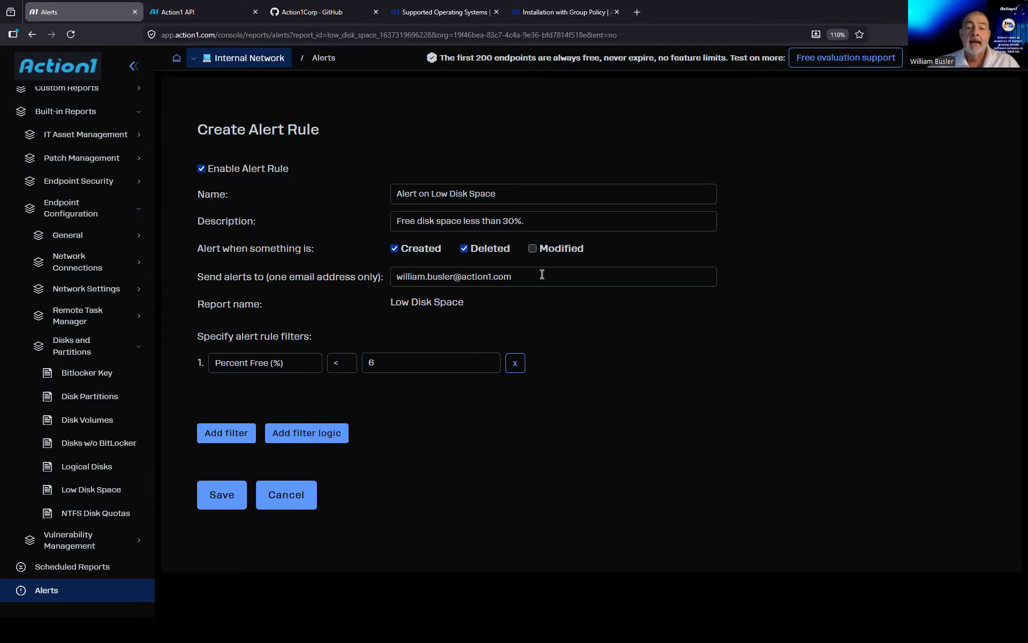
- Make the rule alert on modified items and stop alerting on deleted ones, and save the alert rule
click(517, 278)
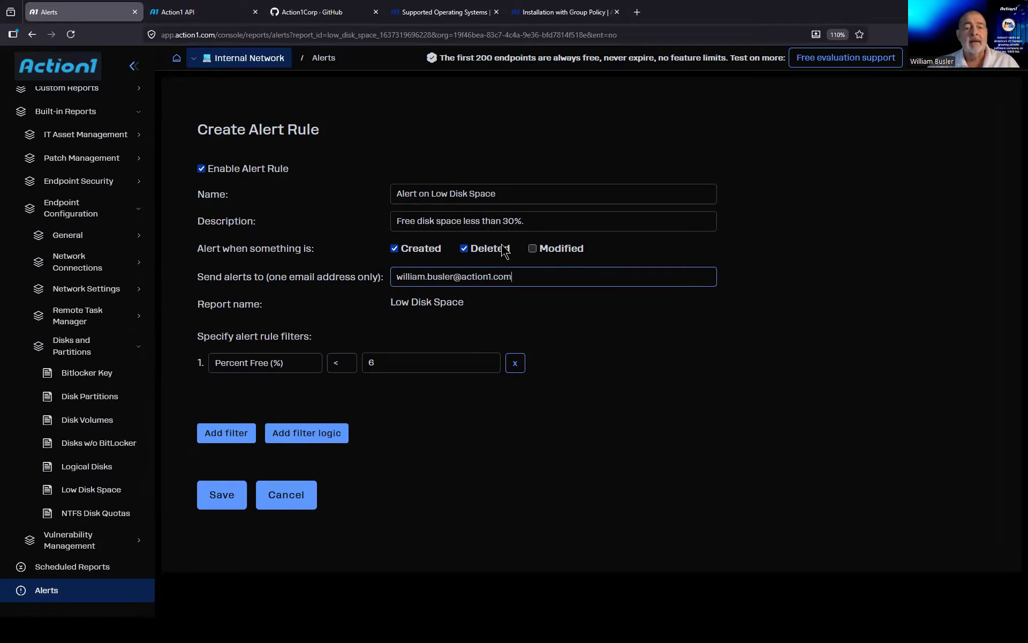
click(464, 249)
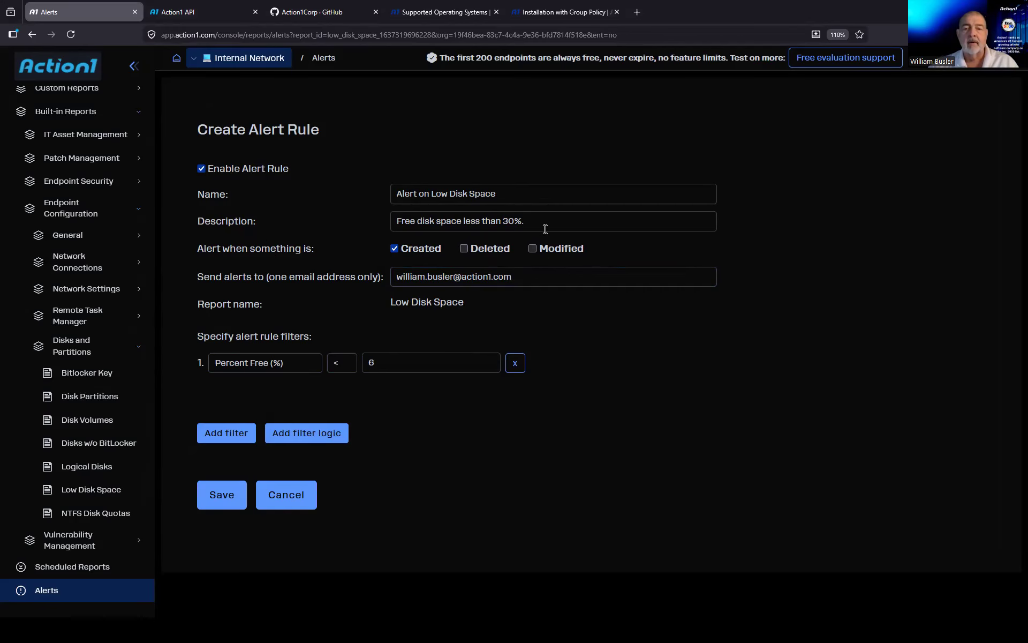
click(533, 249)
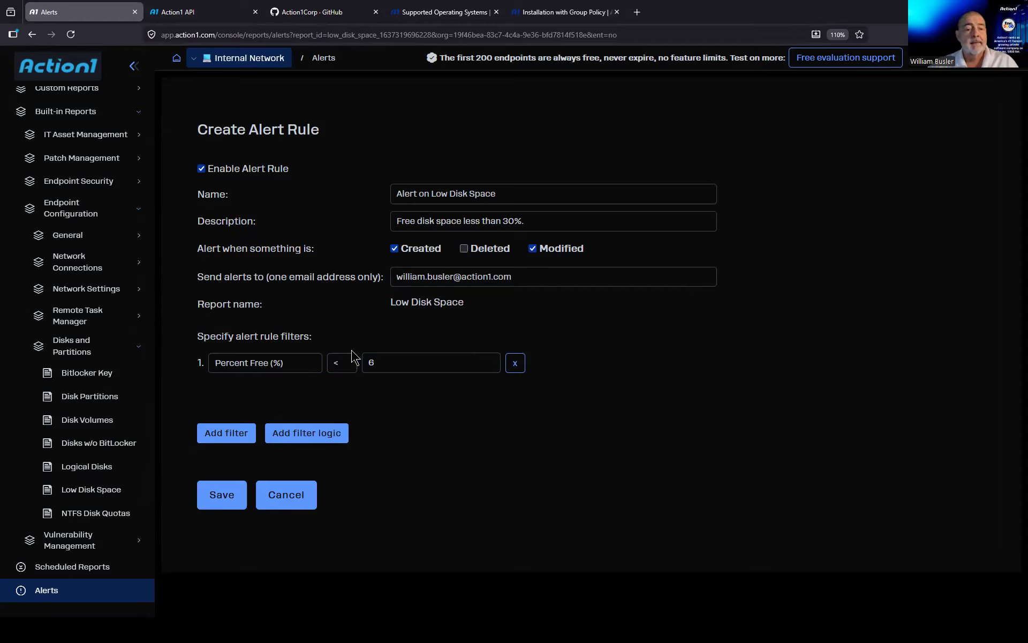
double_click(365, 364)
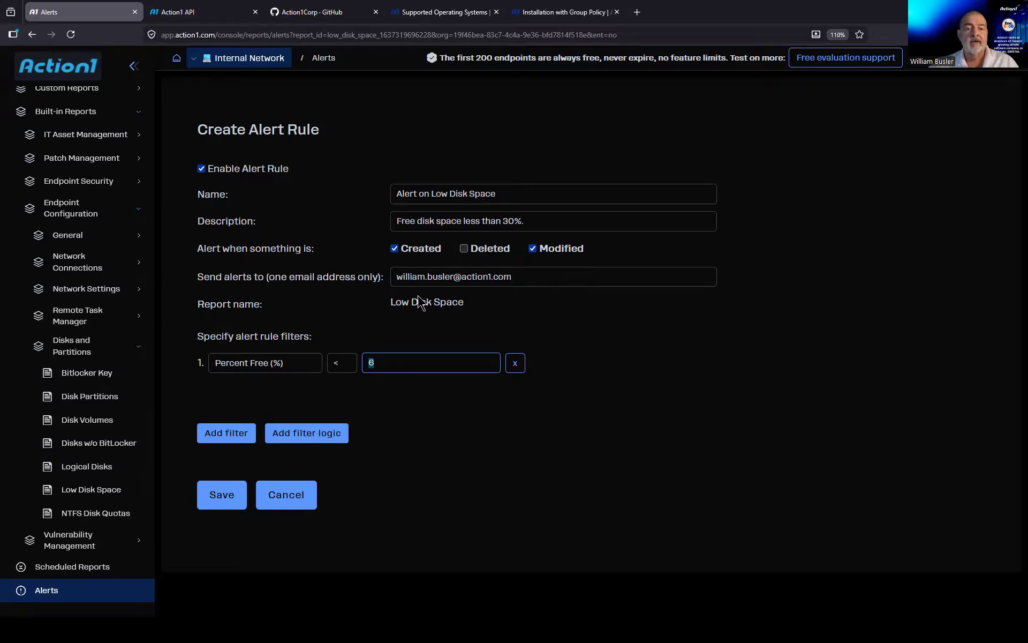
click(225, 497)
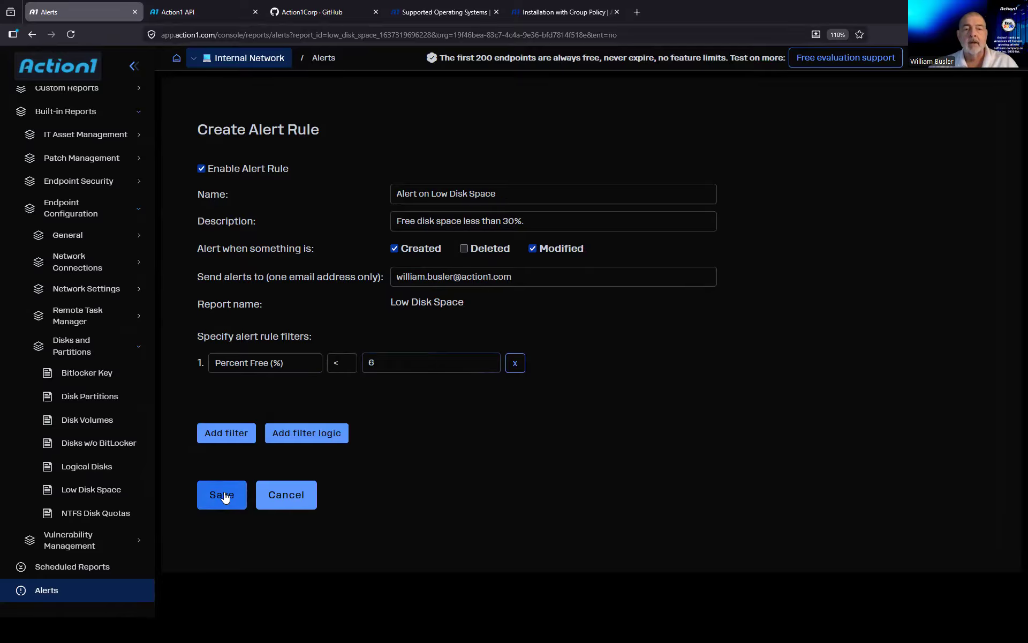